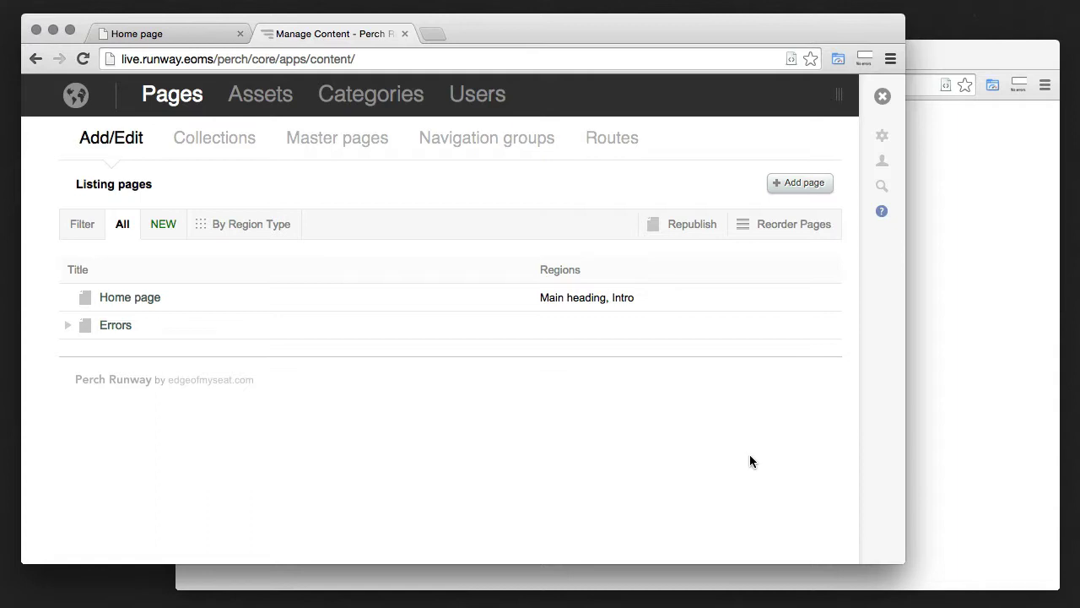
# Step: Open the live site's Home page Intro region for editing and upload the four concert photos as new image assets
pyautogui.click(177, 35)
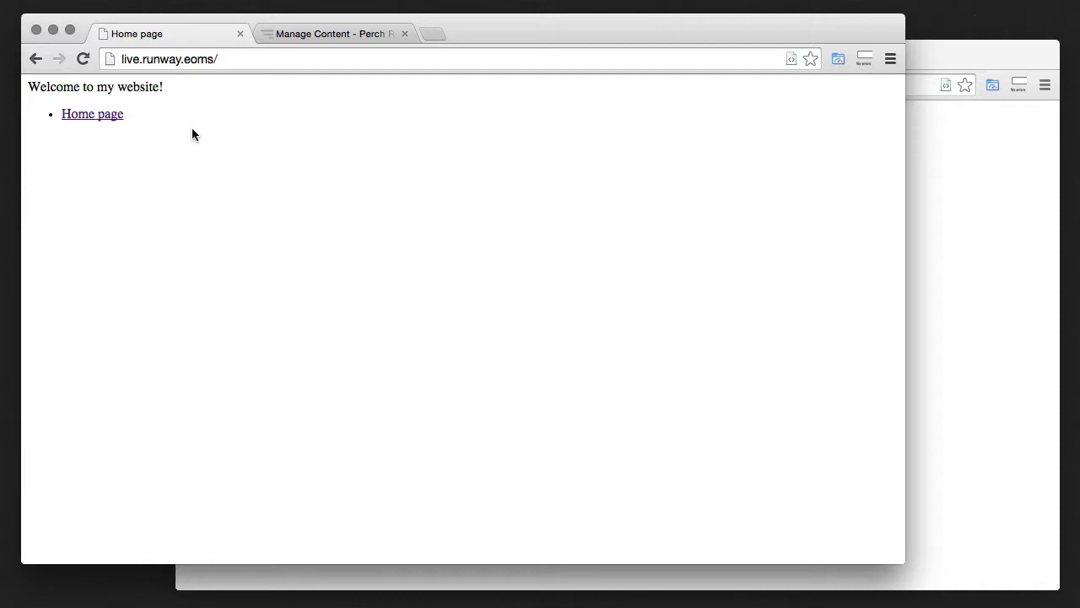
pyautogui.click(330, 34)
pyautogui.click(144, 299)
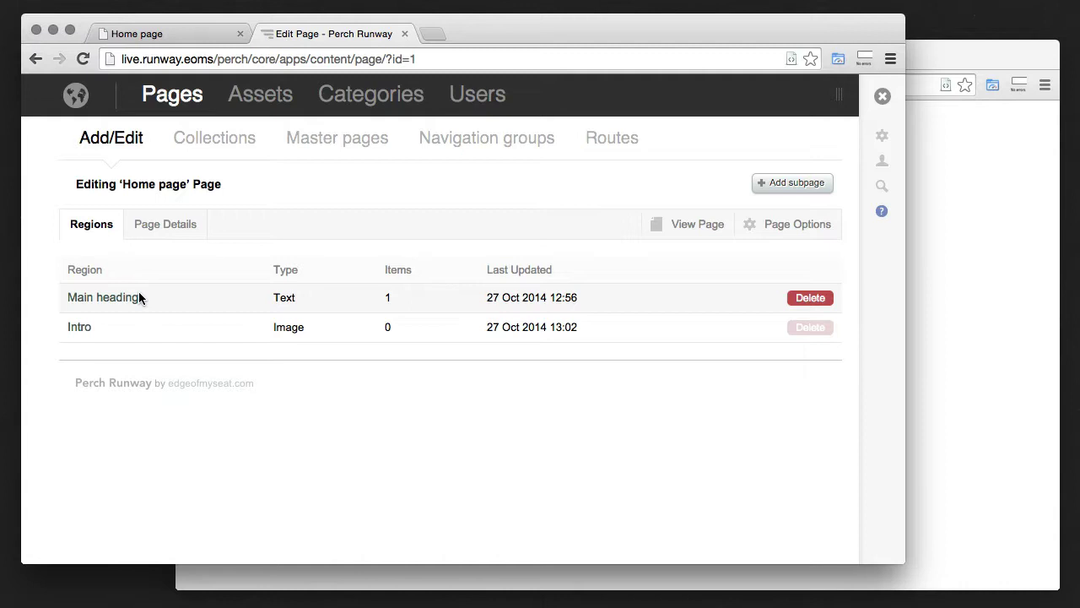
pyautogui.click(86, 328)
pyautogui.click(318, 309)
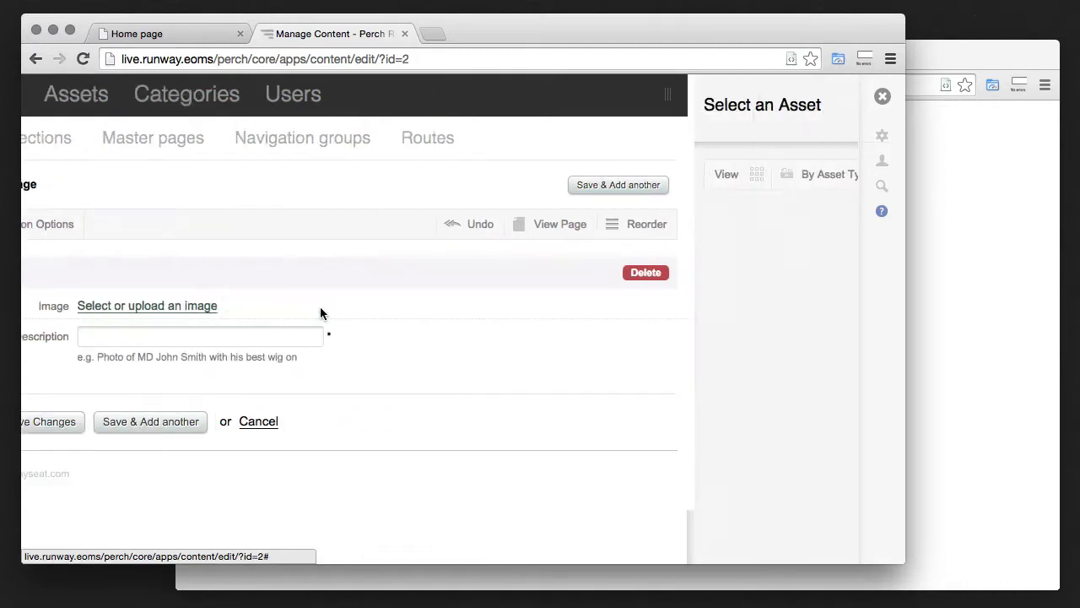
pyautogui.click(699, 107)
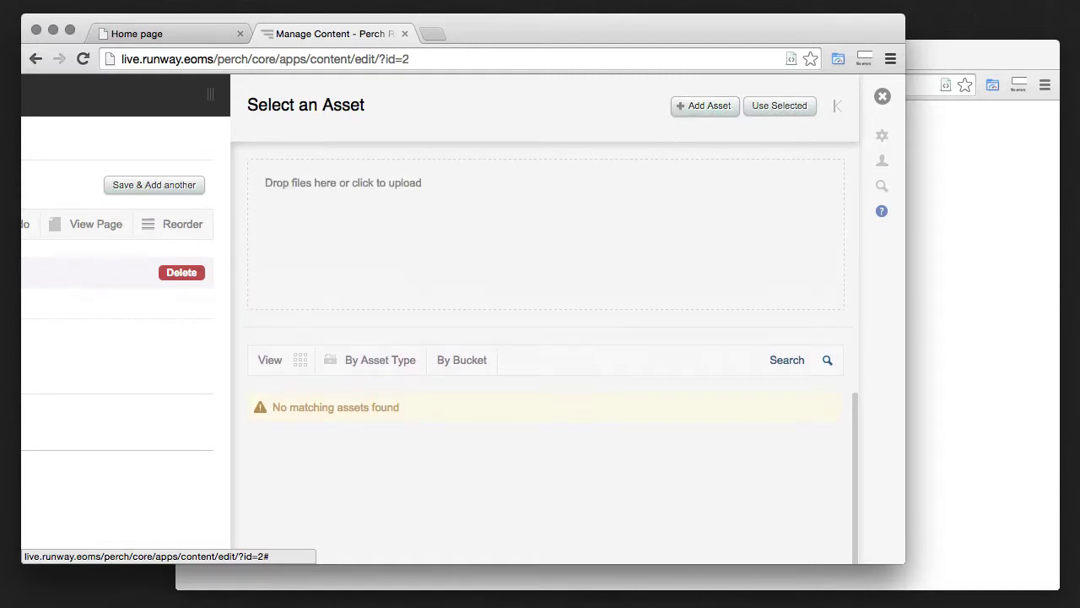
pyautogui.moveTo(684, 135); pyautogui.dragTo(540, 227)
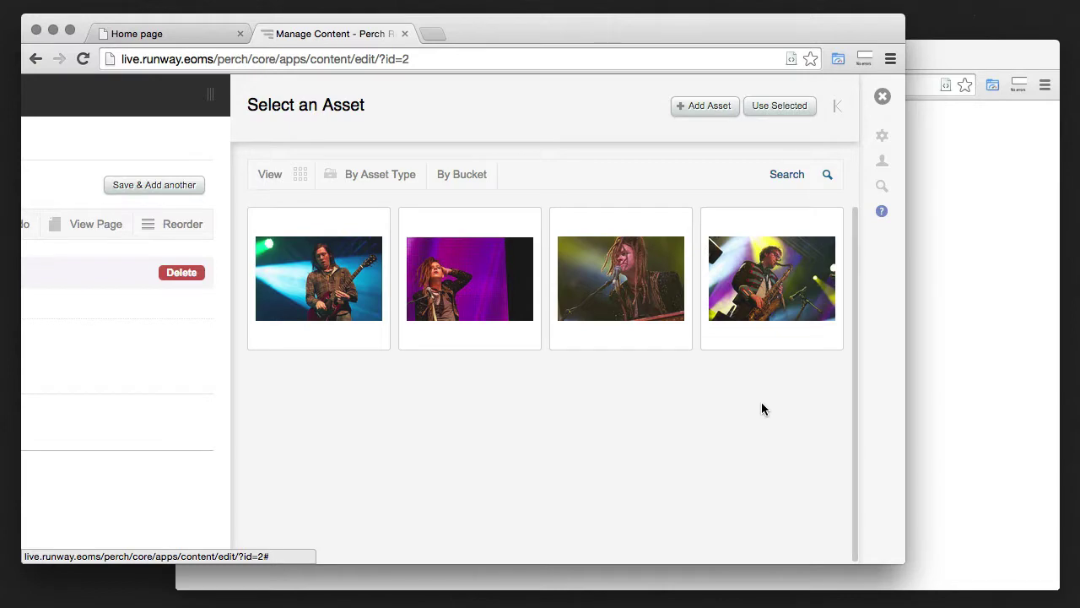
# Step: Assign the photo of the dreadlocked singer to the first Intro item with description "A", saving it and adding another item
pyautogui.click(621, 279)
pyautogui.click(778, 105)
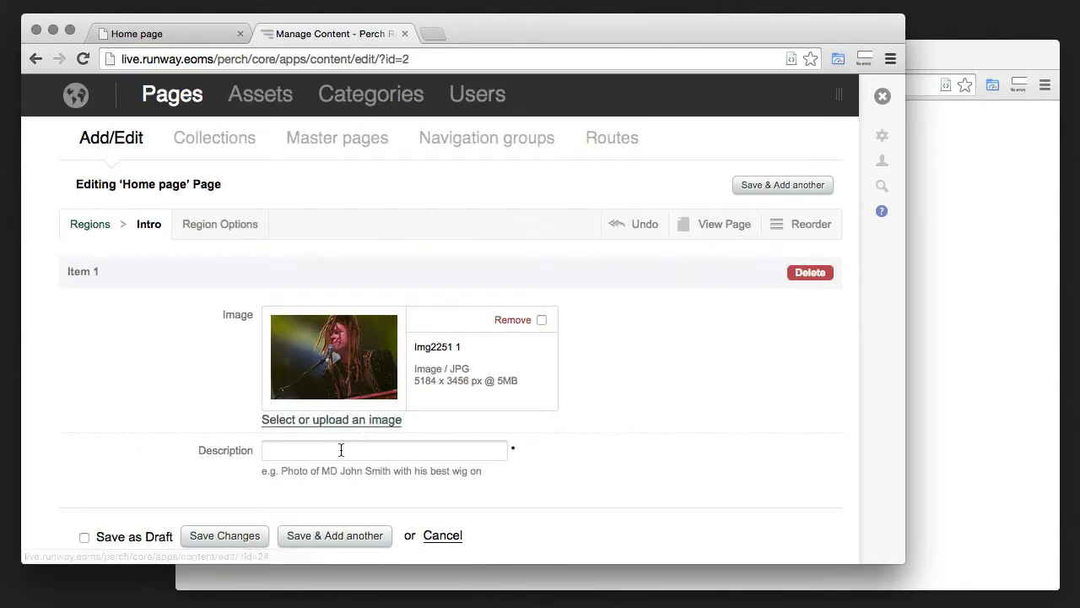
pyautogui.click(341, 450)
pyautogui.write('A')
pyautogui.click(314, 537)
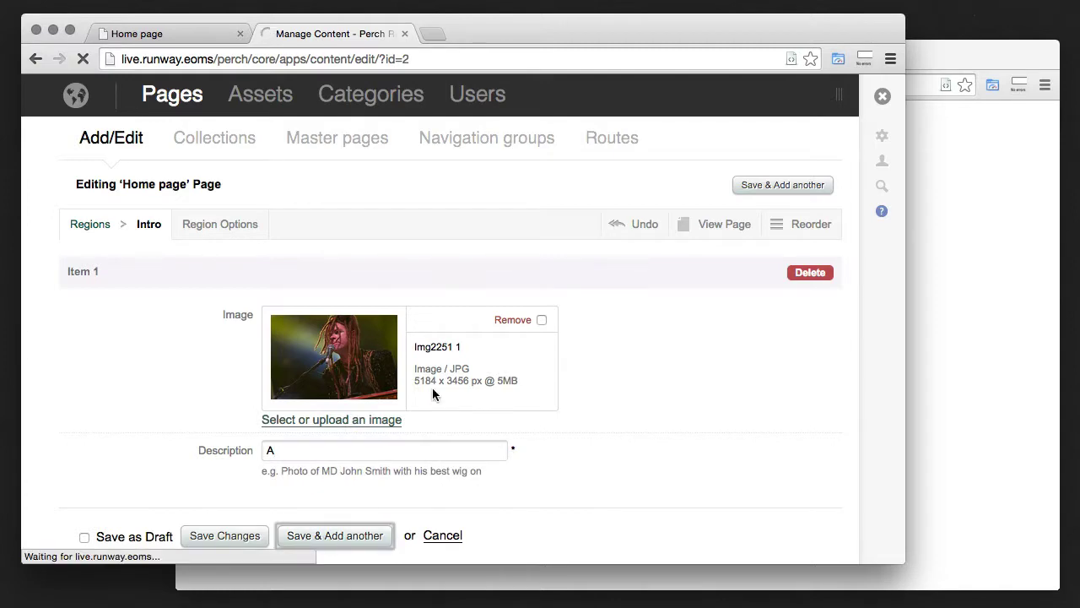
# Step: Assign the purple-background photo to the second Intro item with description "B", saving it and adding another item
pyautogui.scroll(-5, 456, 343)
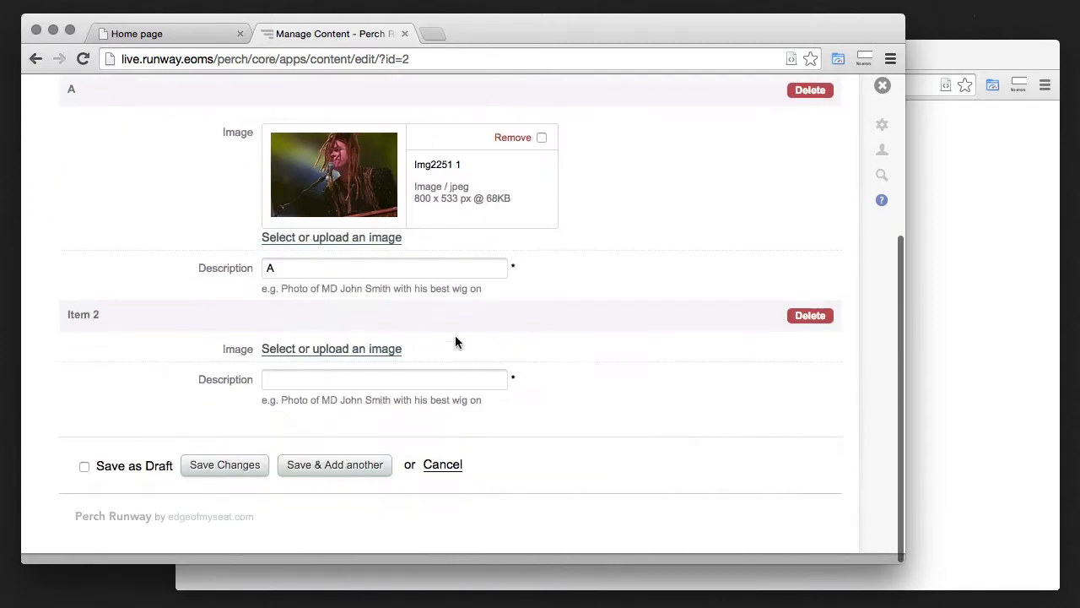
pyautogui.click(371, 348)
pyautogui.click(482, 289)
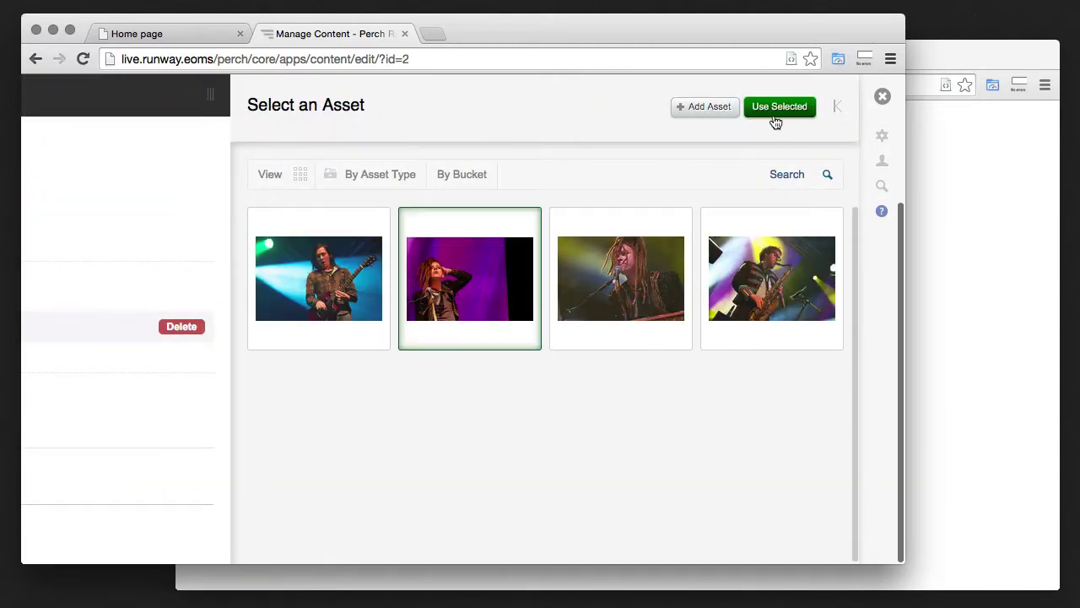
pyautogui.click(778, 105)
pyautogui.scroll(-1, 354, 439)
pyautogui.click(313, 455)
pyautogui.write('B')
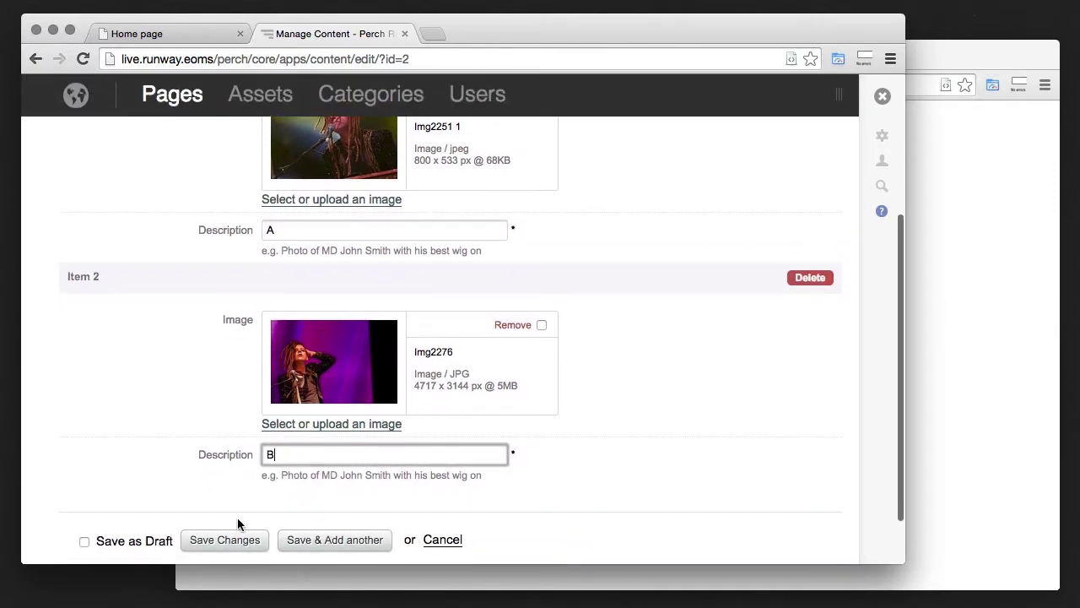
pyautogui.click(314, 544)
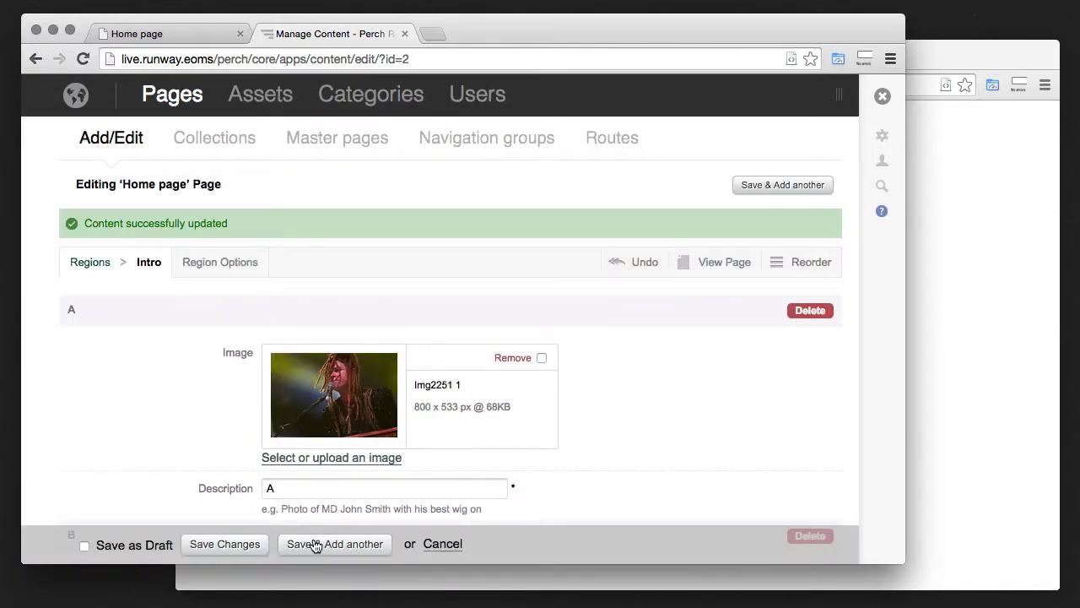
# Step: Assign the saxophonist photo to the third Intro item with description "C" and save the changes
pyautogui.scroll(-10, 681, 433)
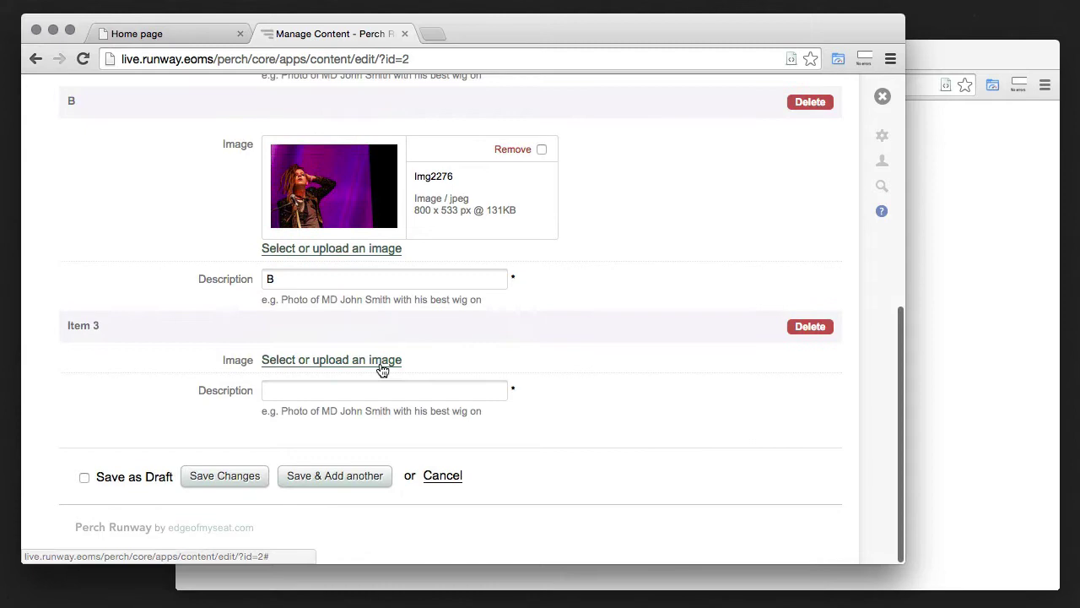
pyautogui.click(380, 363)
pyautogui.click(772, 278)
pyautogui.click(779, 106)
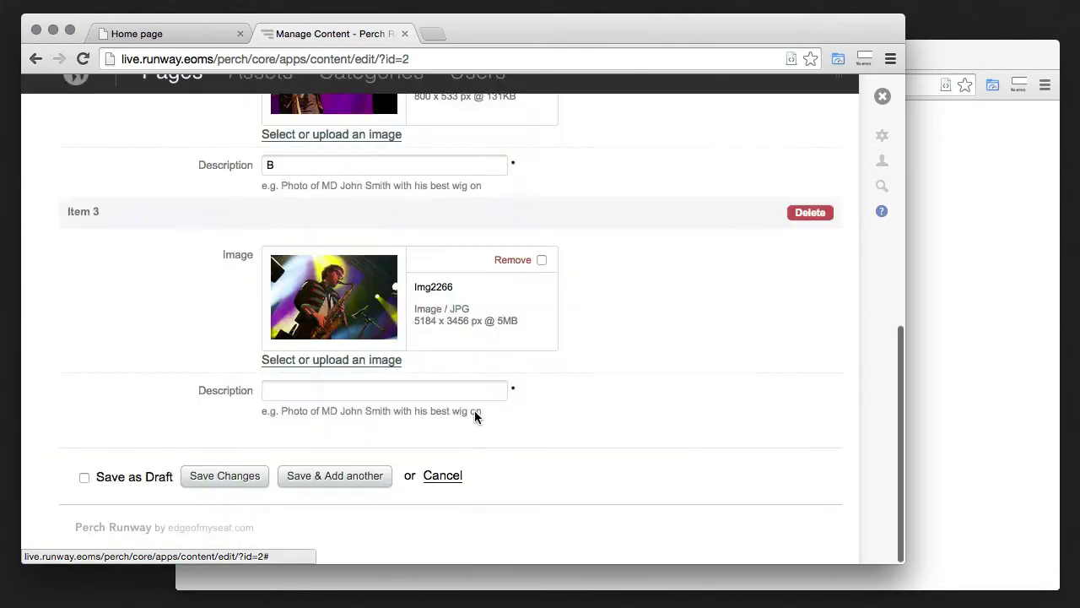
pyautogui.click(339, 391)
pyautogui.write('C')
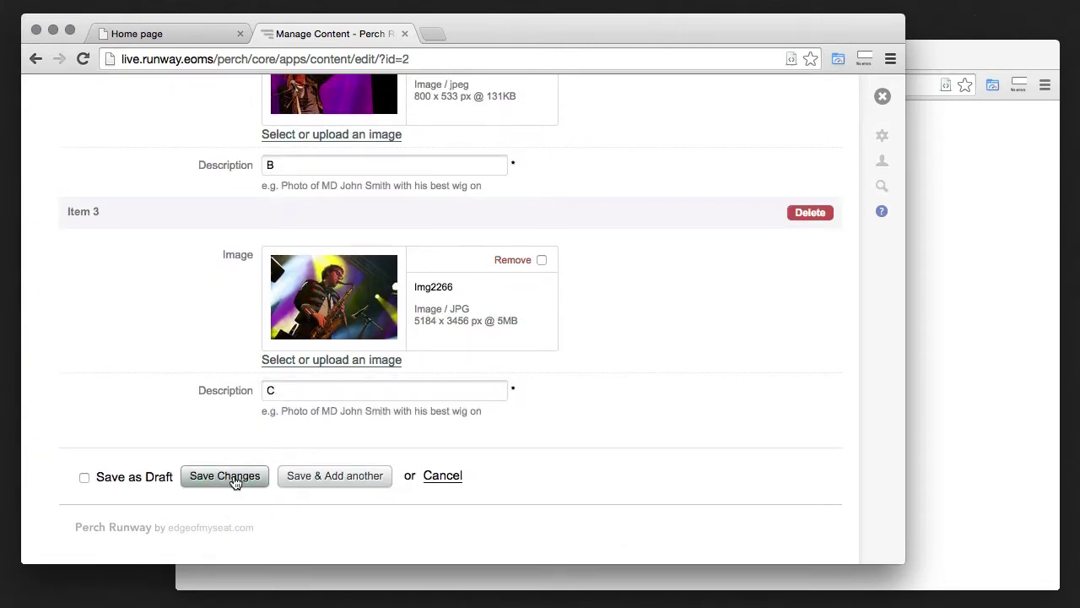
pyautogui.click(235, 481)
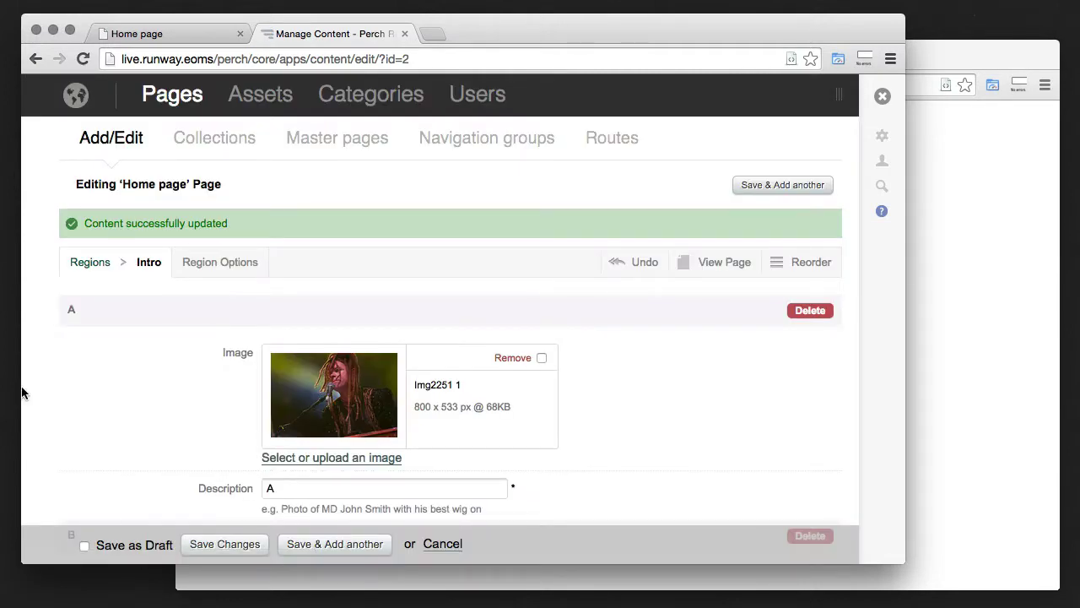
# Step: Reload the live home page and look through its Intro images
pyautogui.click(211, 32)
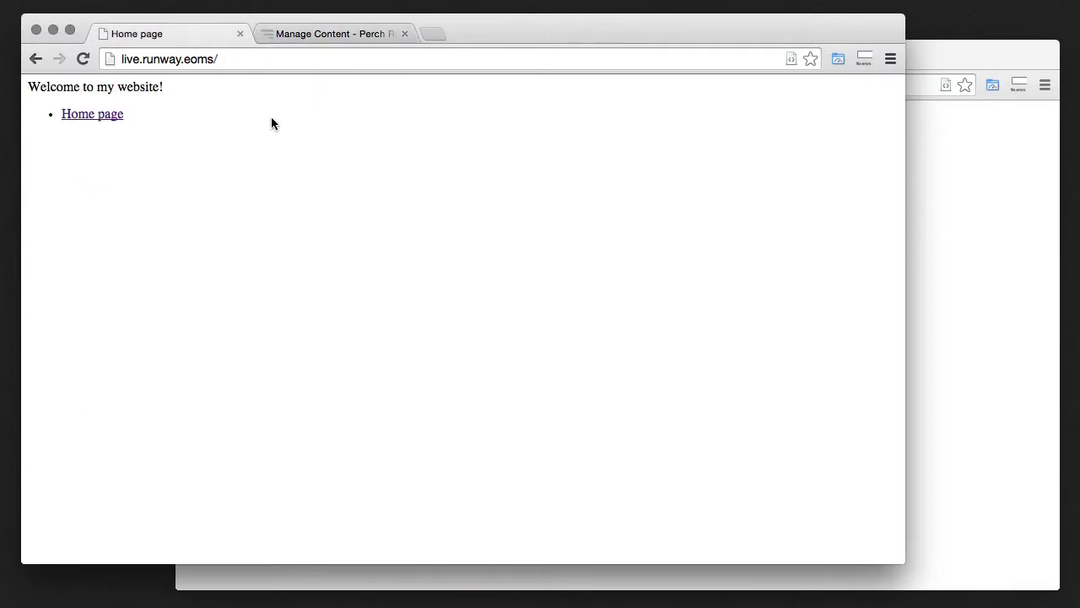
pyautogui.press('super+r')
pyautogui.scroll(-15, 330, 160)
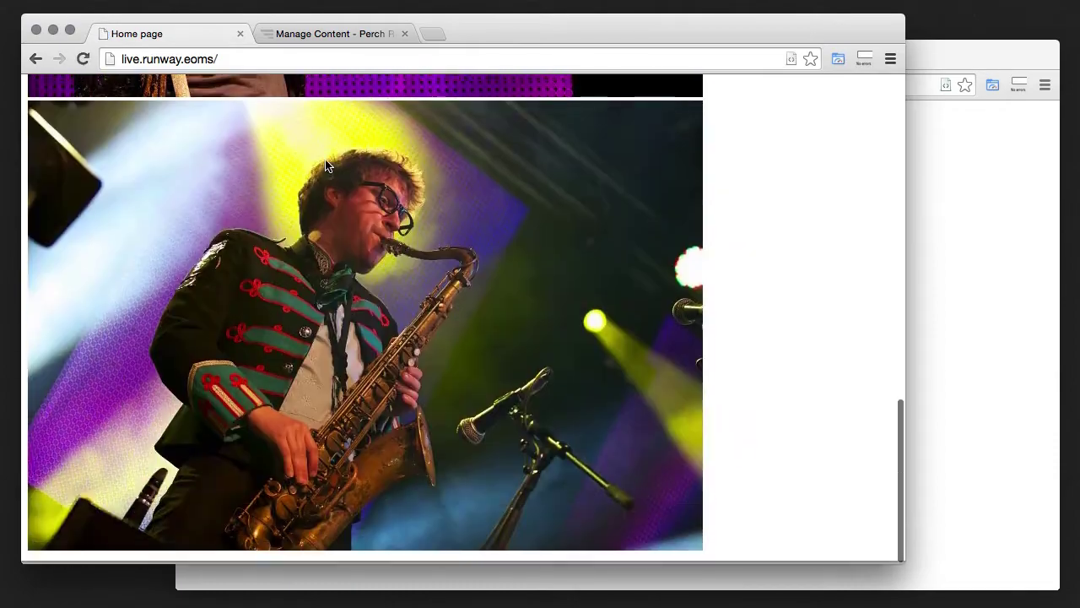
pyautogui.scroll(15, 327, 169)
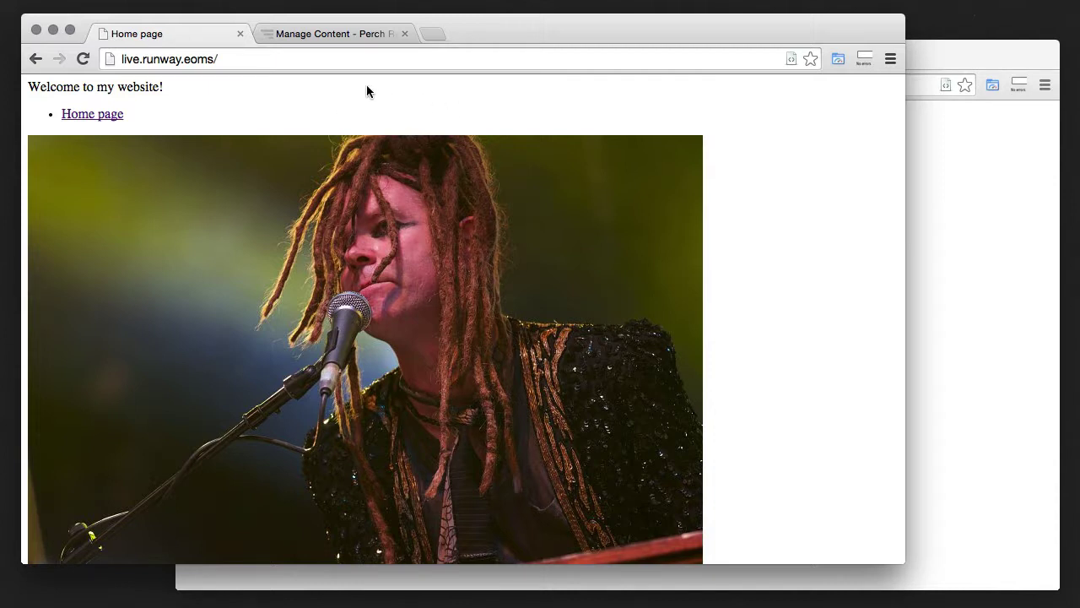
# Step: Start a new backup plan in the live site's settings and title it "Daily"
pyautogui.click(324, 36)
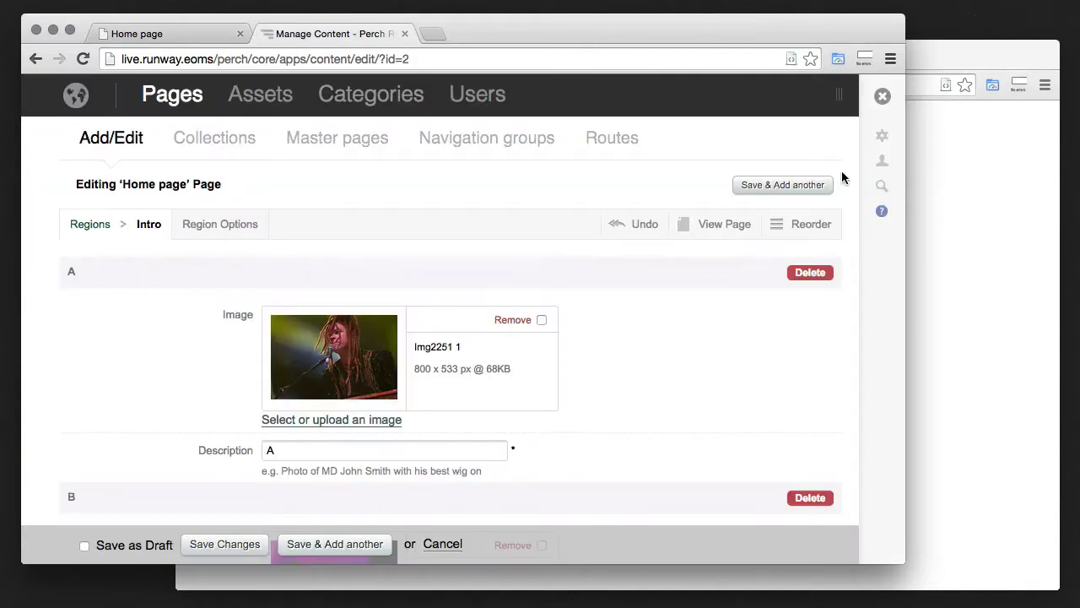
pyautogui.click(881, 144)
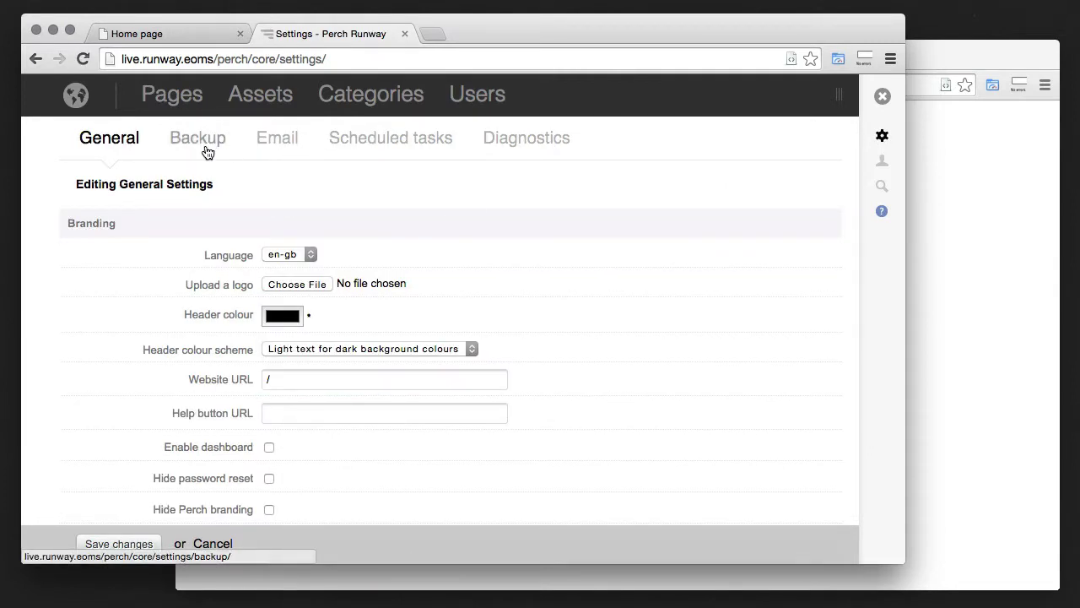
pyautogui.click(207, 143)
pyautogui.click(803, 184)
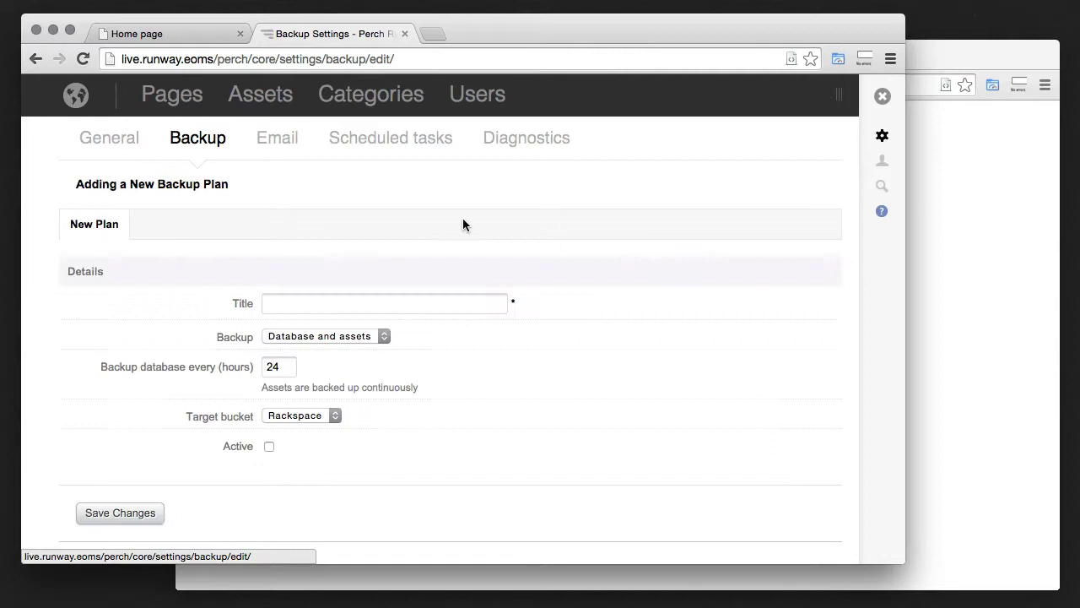
pyautogui.click(333, 304)
pyautogui.write('Daily')
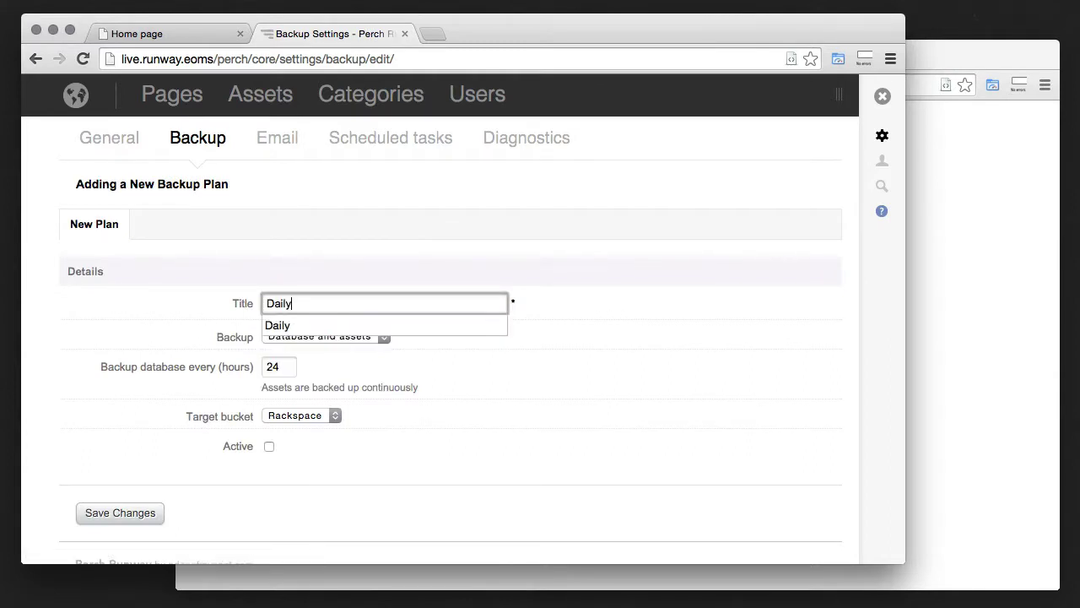
pyautogui.click(607, 300)
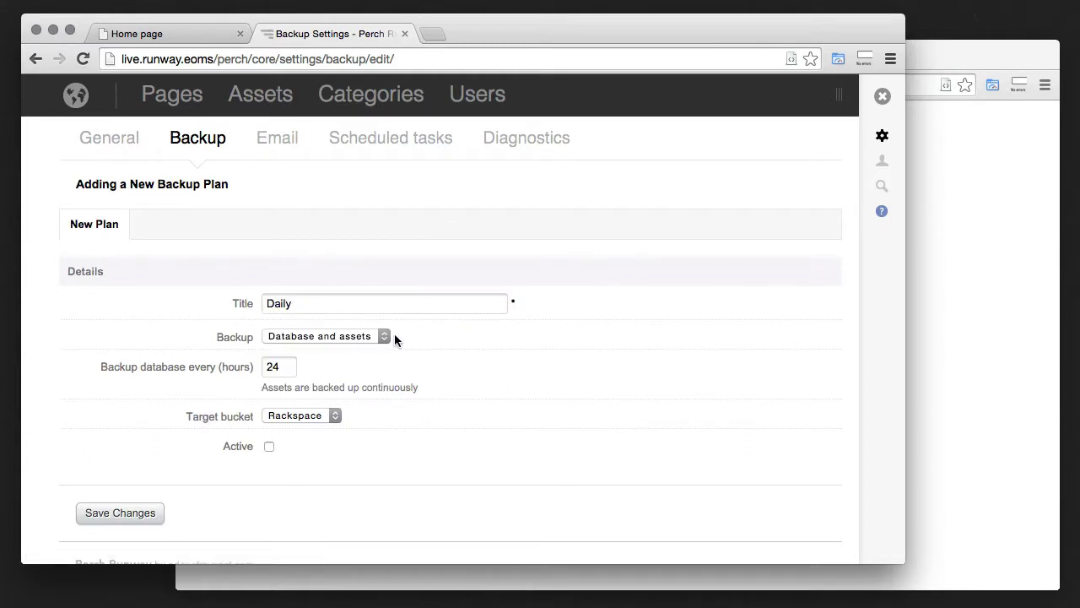
# Step: Configure the plan to back up database and assets to the Backup bucket, make it active and save it
pyautogui.click(372, 336)
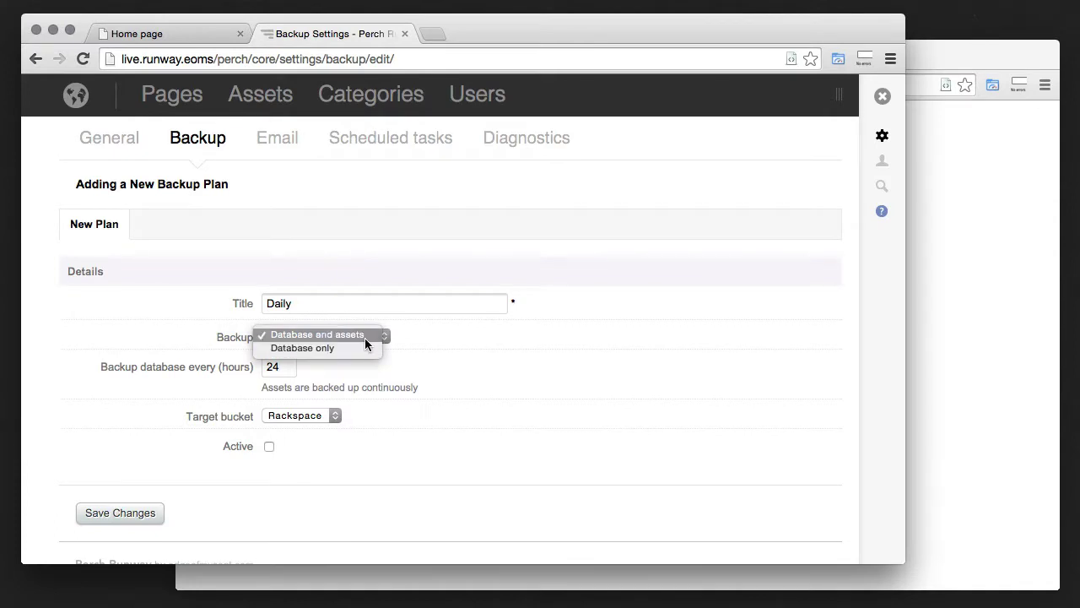
pyautogui.click(364, 335)
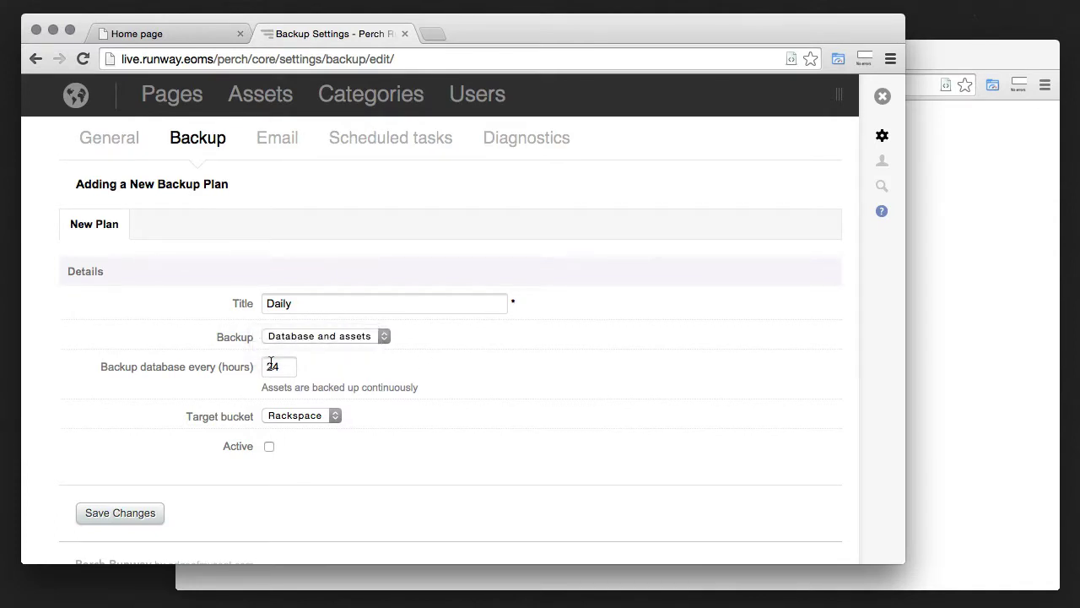
pyautogui.click(278, 366)
pyautogui.click(334, 416)
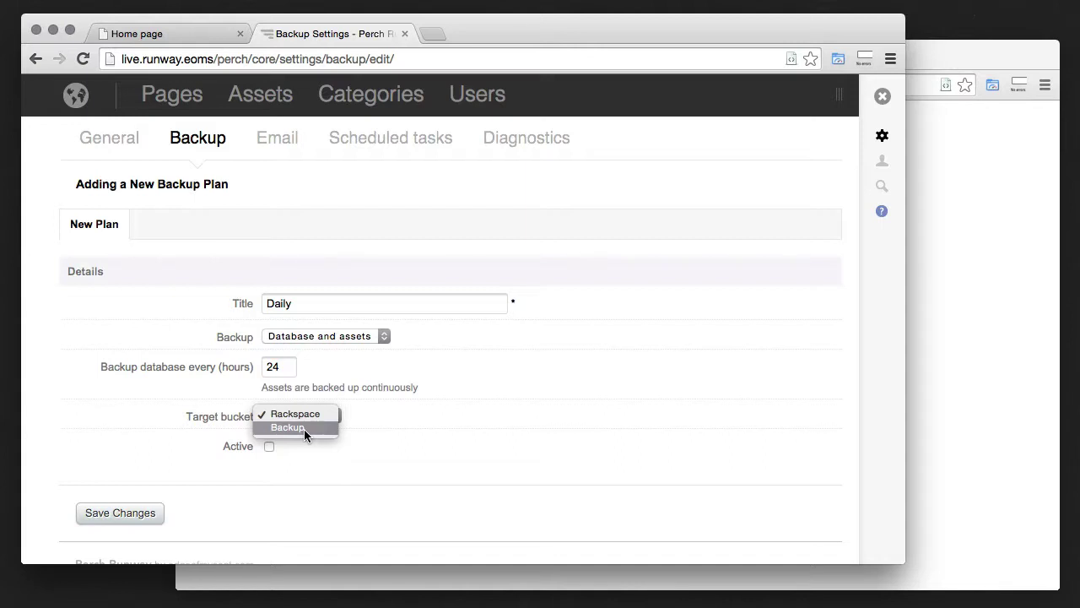
pyautogui.click(304, 428)
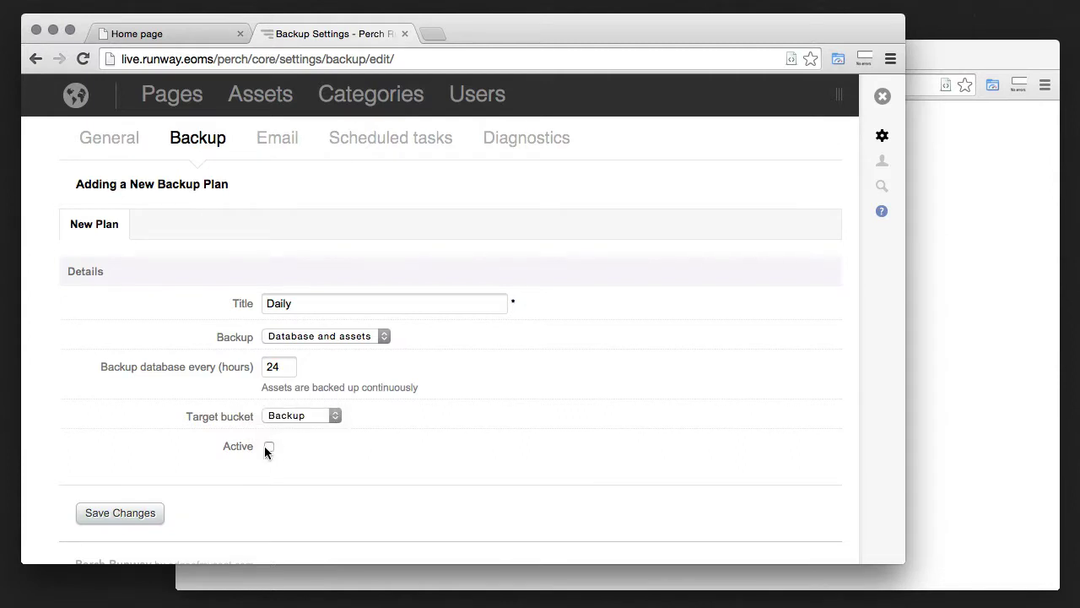
pyautogui.click(268, 445)
pyautogui.click(139, 513)
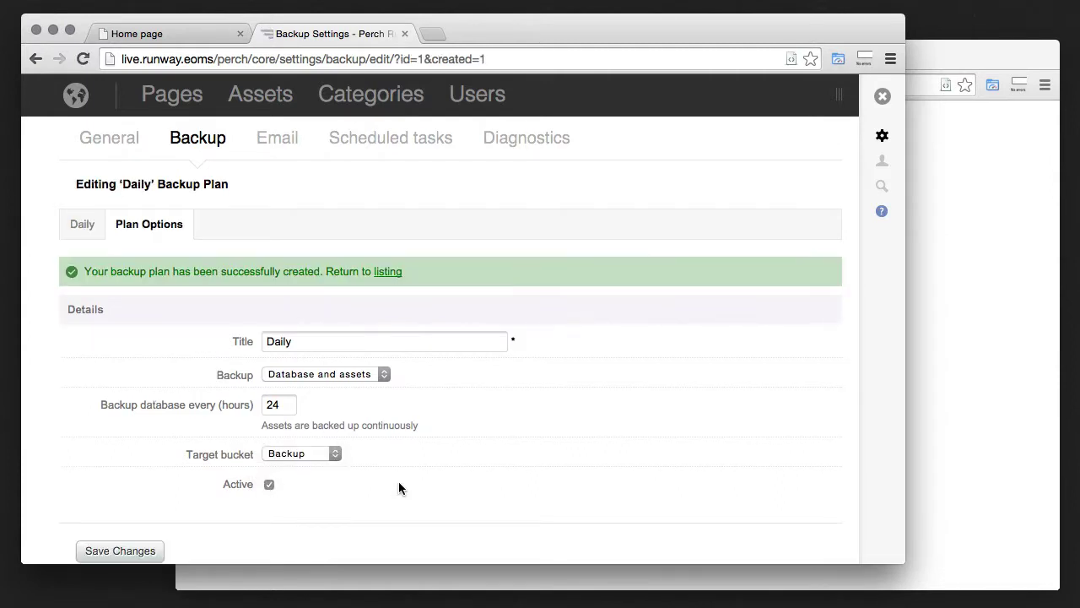
# Step: Run an immediate backup with the Daily plan
pyautogui.click(84, 225)
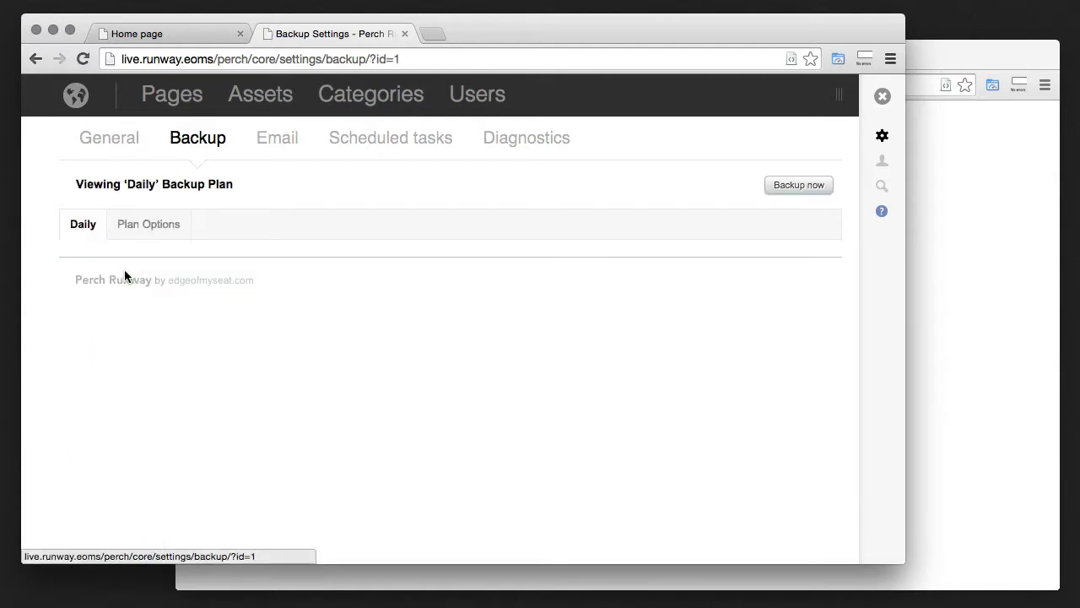
pyautogui.click(797, 186)
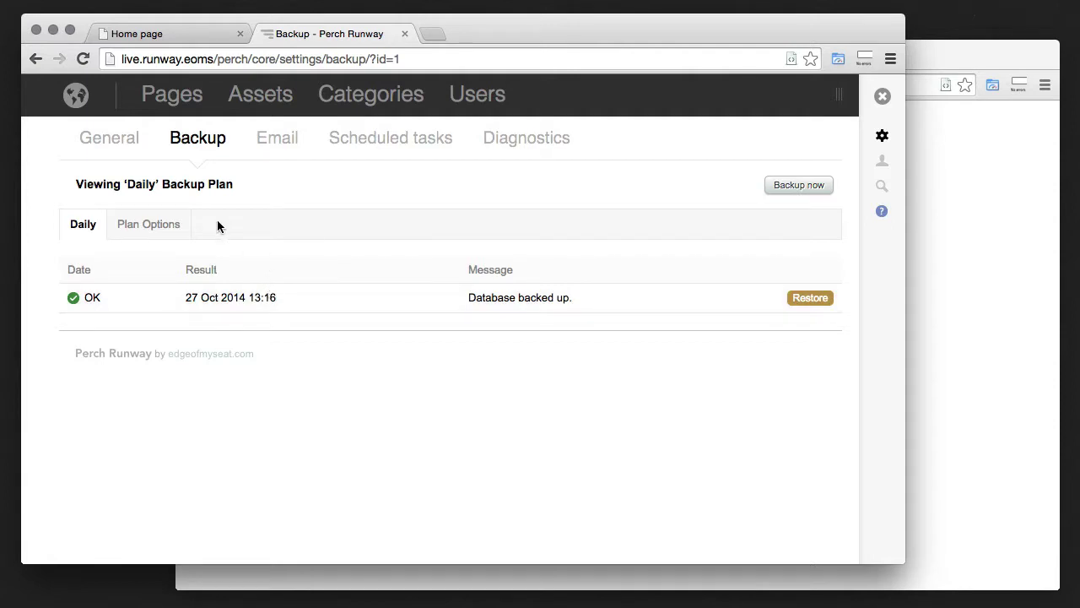
# Step: Switch to the dev.runway.eoms browser window and log in to Perch with the username and account password, declining to save the password
pyautogui.click(996, 264)
pyautogui.click(398, 88)
pyautogui.click(398, 86)
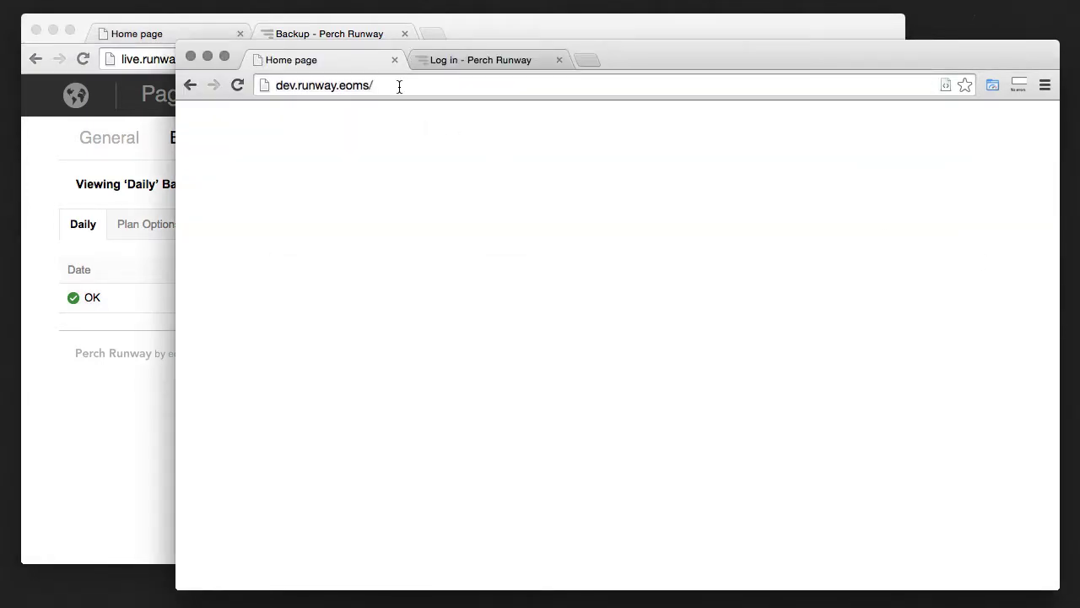
pyautogui.click(469, 61)
pyautogui.write('drew')
pyautogui.press('Tab')
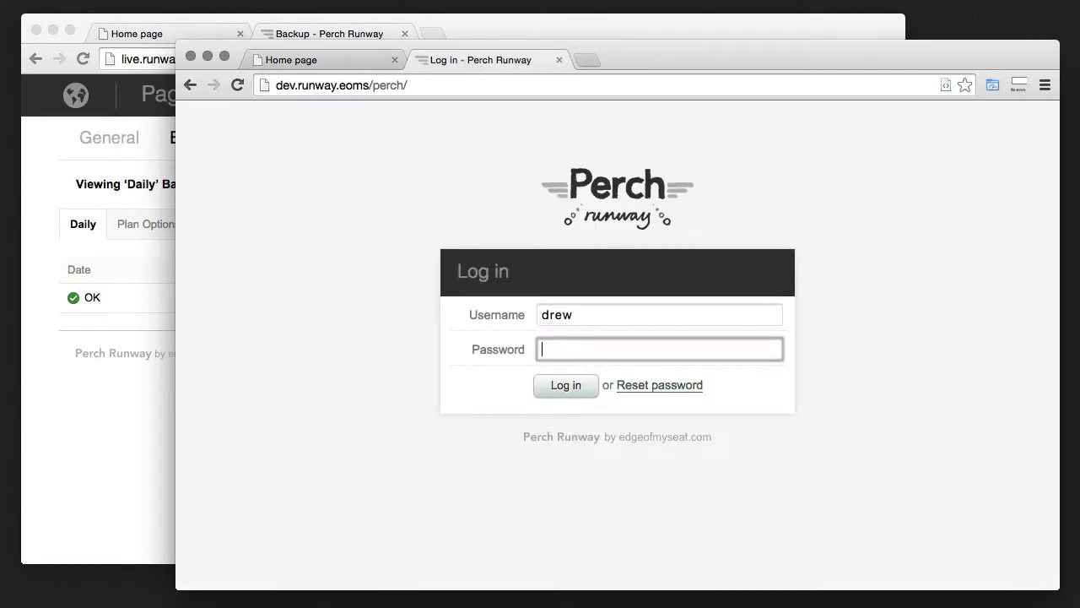
pyautogui.write('•••••••••')
pyautogui.press('Return')
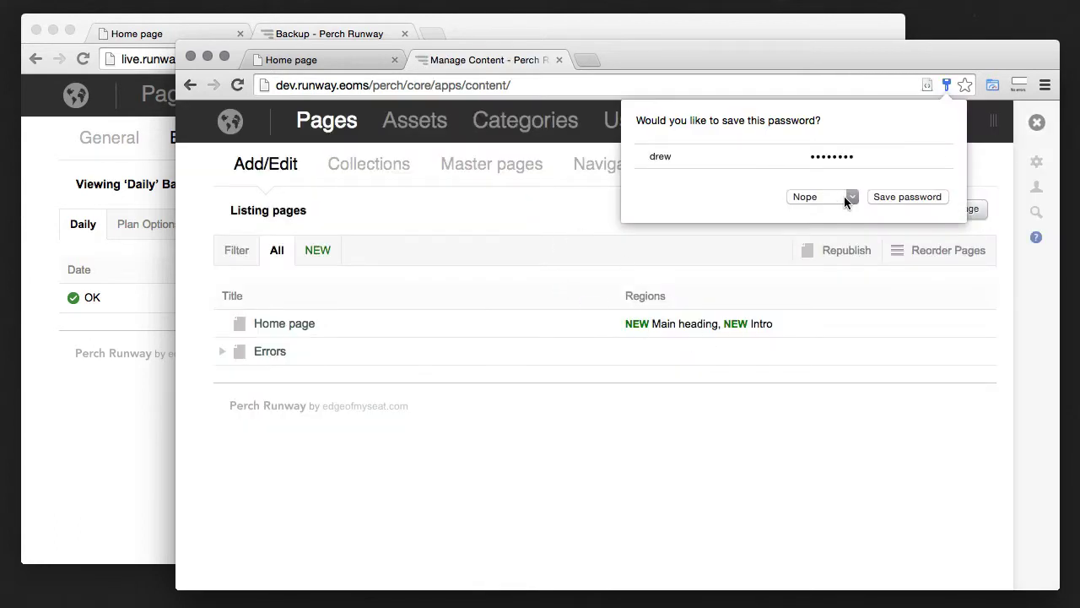
pyautogui.click(823, 197)
pyautogui.click(669, 232)
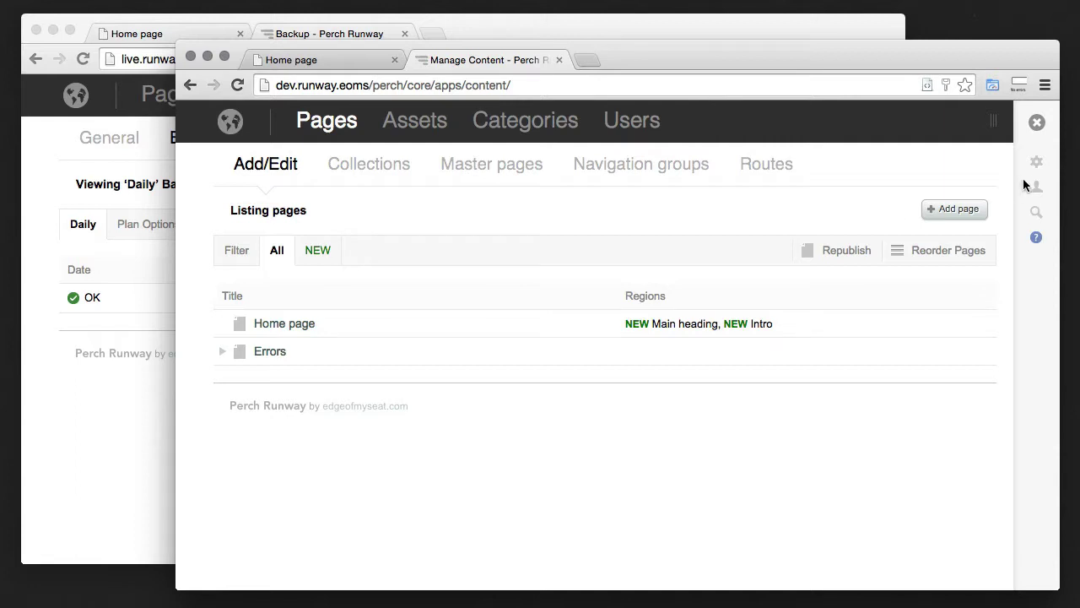
# Step: Restore the development site's database from the db_daily_201410271310.sql.gz file in the backup bucket through the site's backup settings
pyautogui.click(1037, 161)
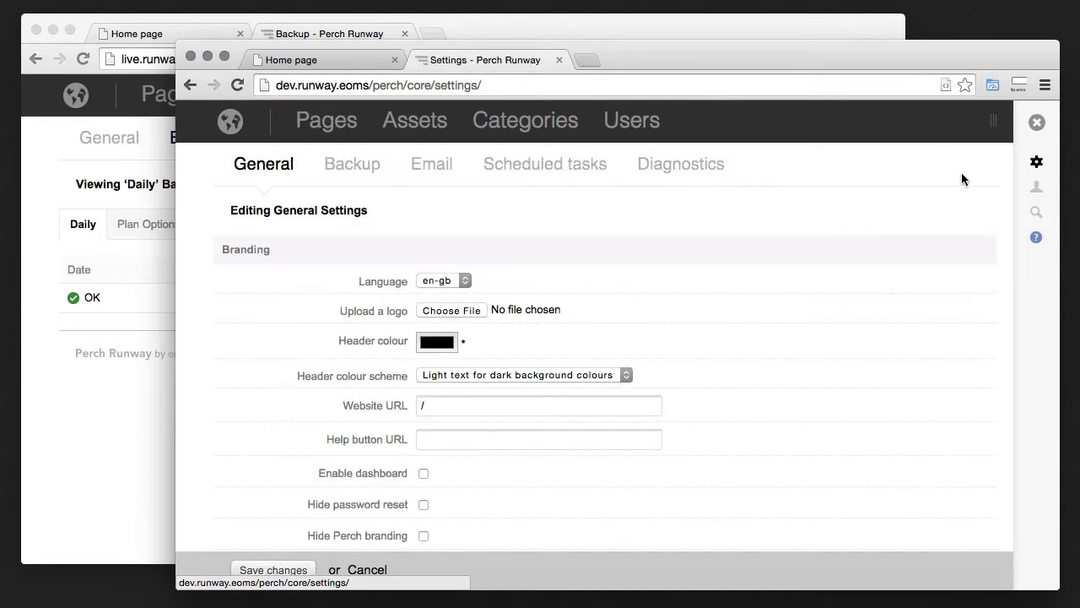
pyautogui.click(343, 170)
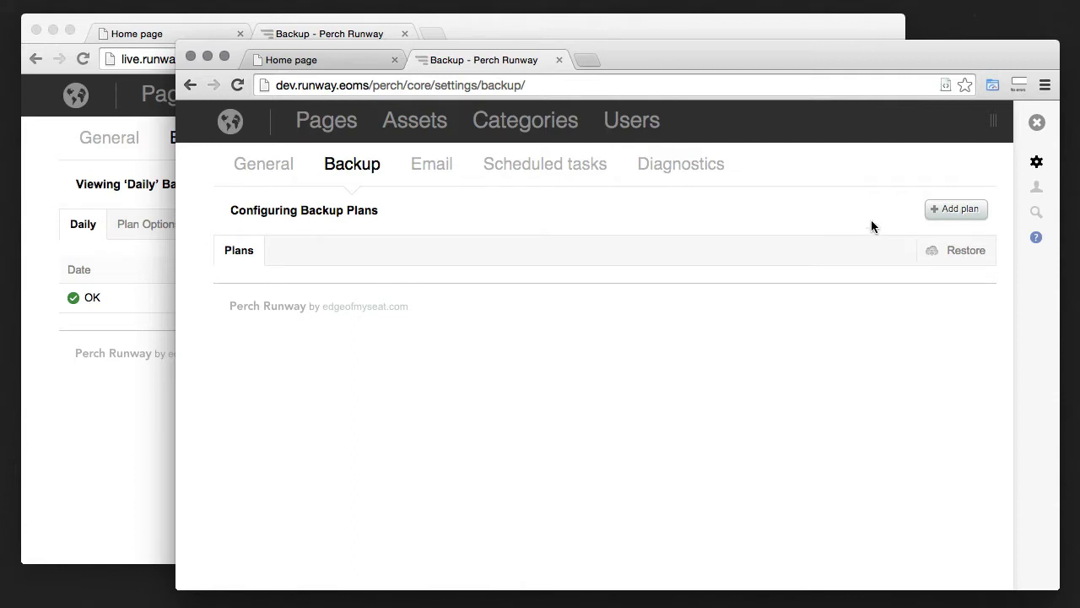
pyautogui.click(966, 253)
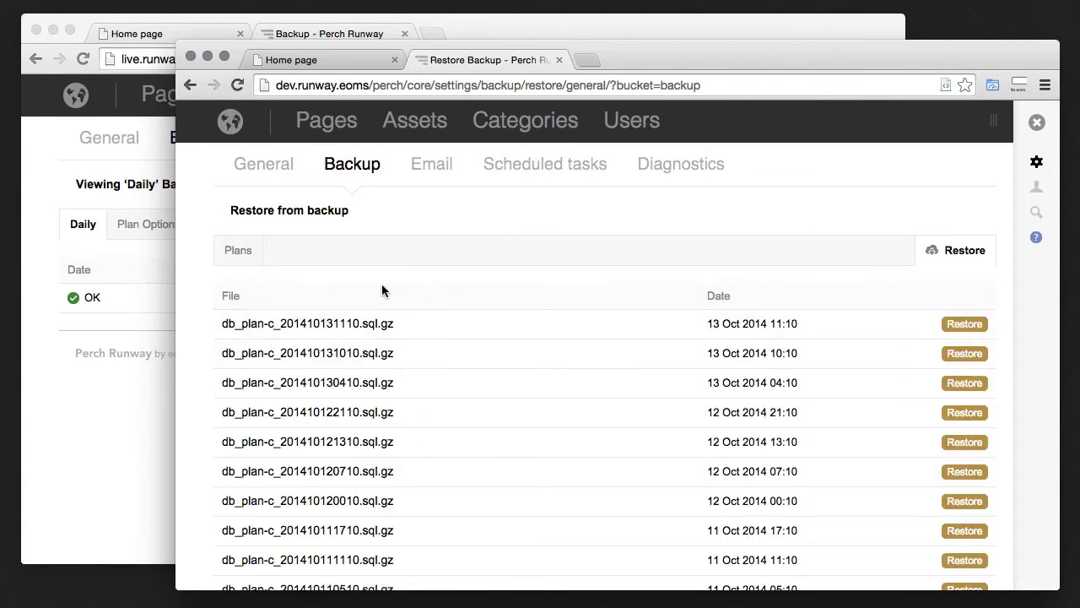
pyautogui.scroll(-15, 705, 339)
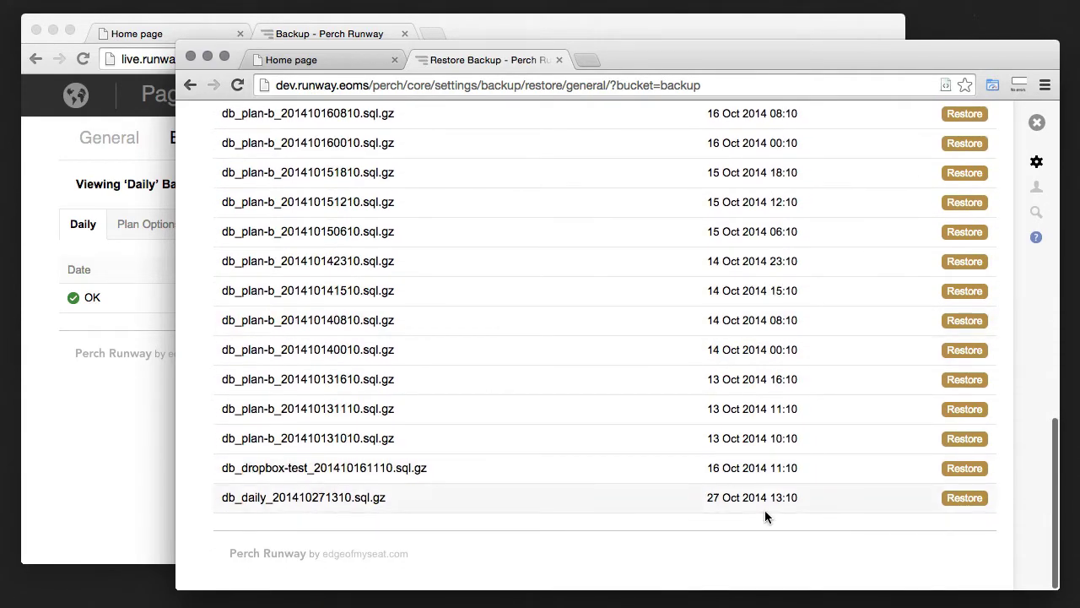
pyautogui.click(965, 497)
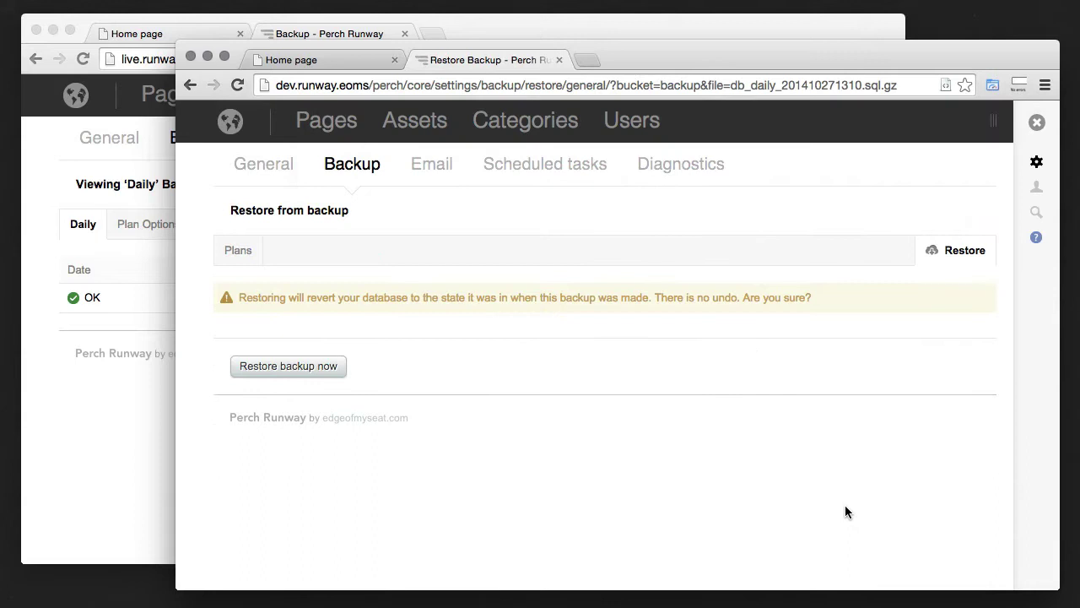
pyautogui.click(292, 365)
# Step: Open the general settings and log back in to Perch with the username and account password
pyautogui.click(272, 167)
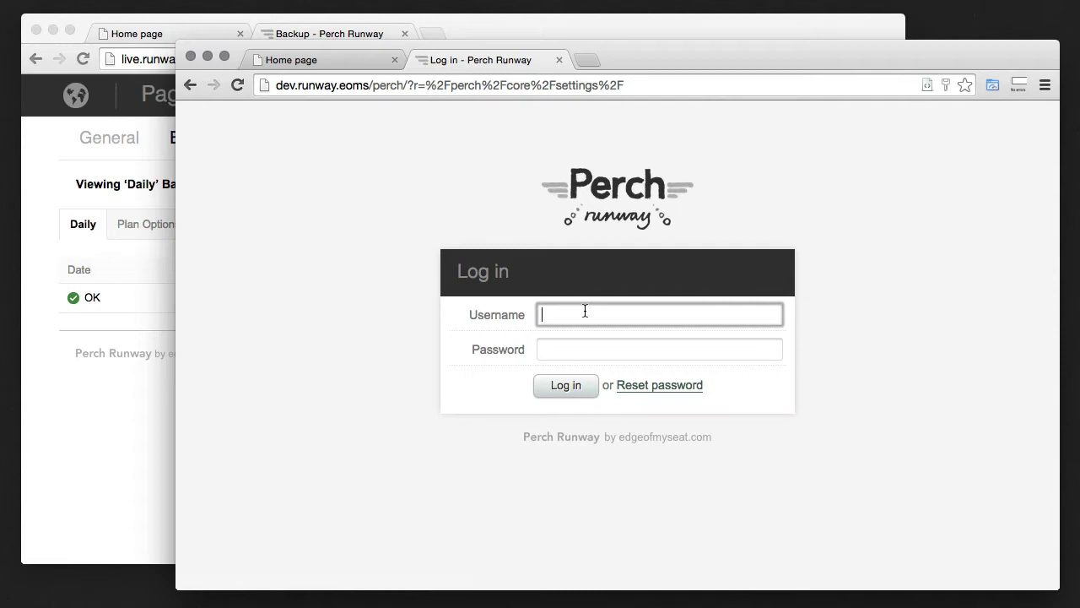
pyautogui.write('drew')
pyautogui.press('Tab')
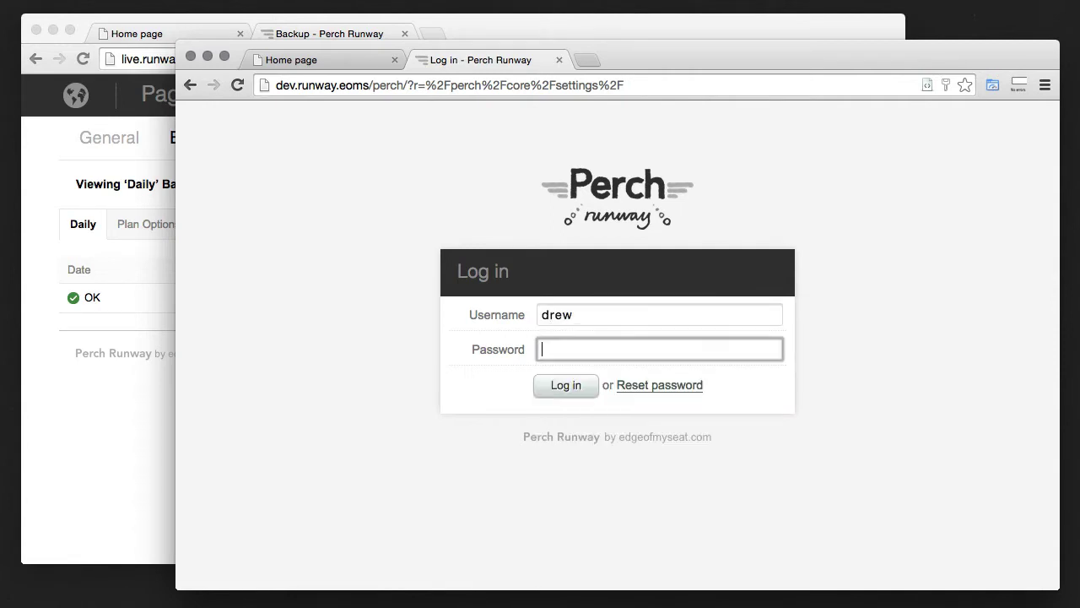
pyautogui.write('********')
pyautogui.click(566, 386)
# Step: View the development site's home page and look through its restored text and images
pyautogui.click(344, 65)
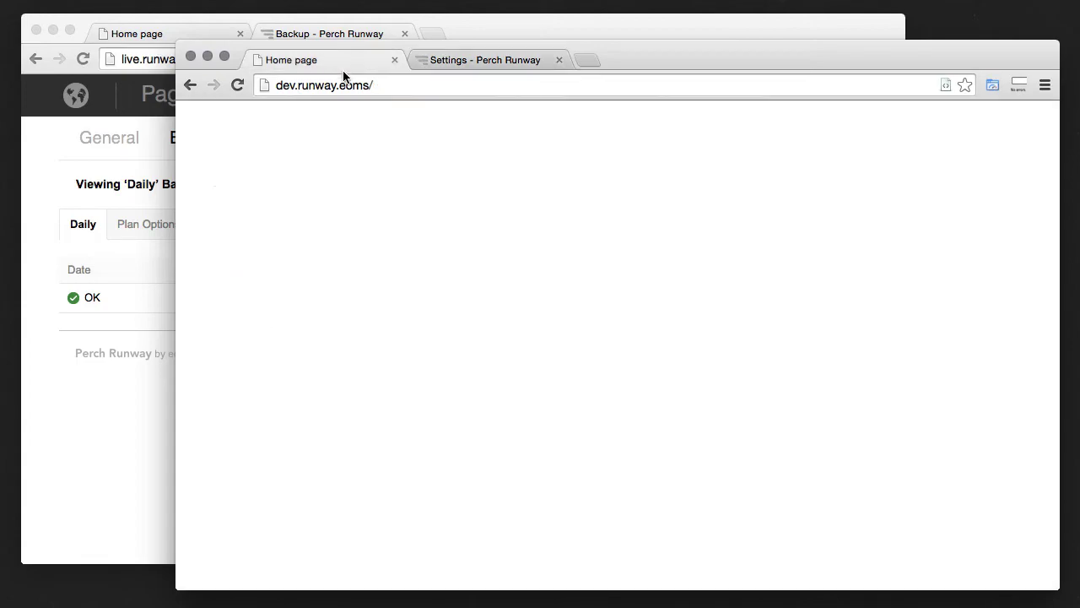
pyautogui.scroll(-10, 777, 304)
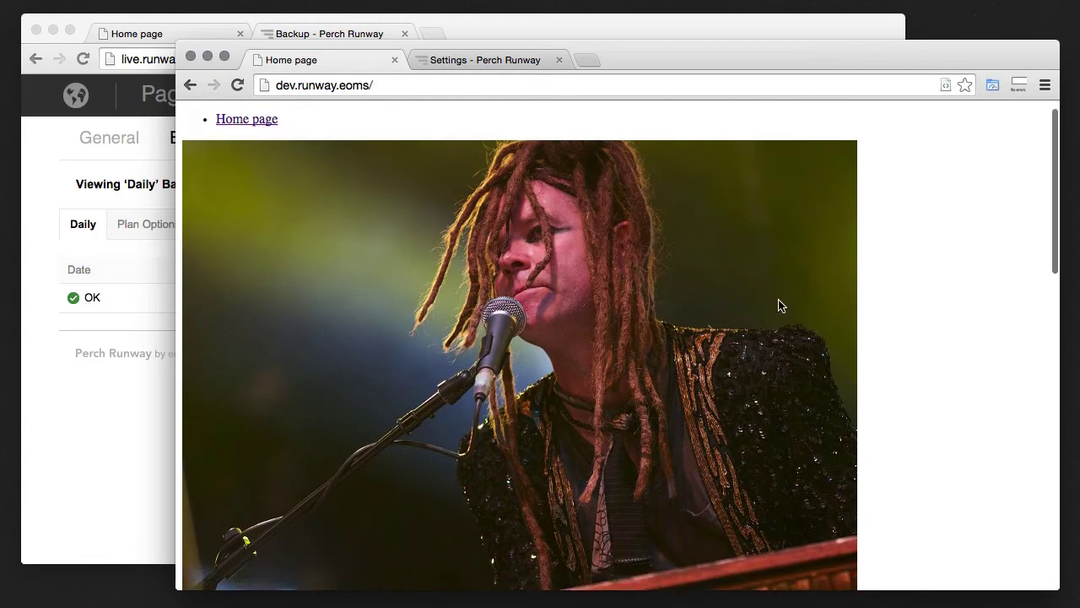
pyautogui.scroll(-5, 778, 310)
pyautogui.scroll(15, 778, 311)
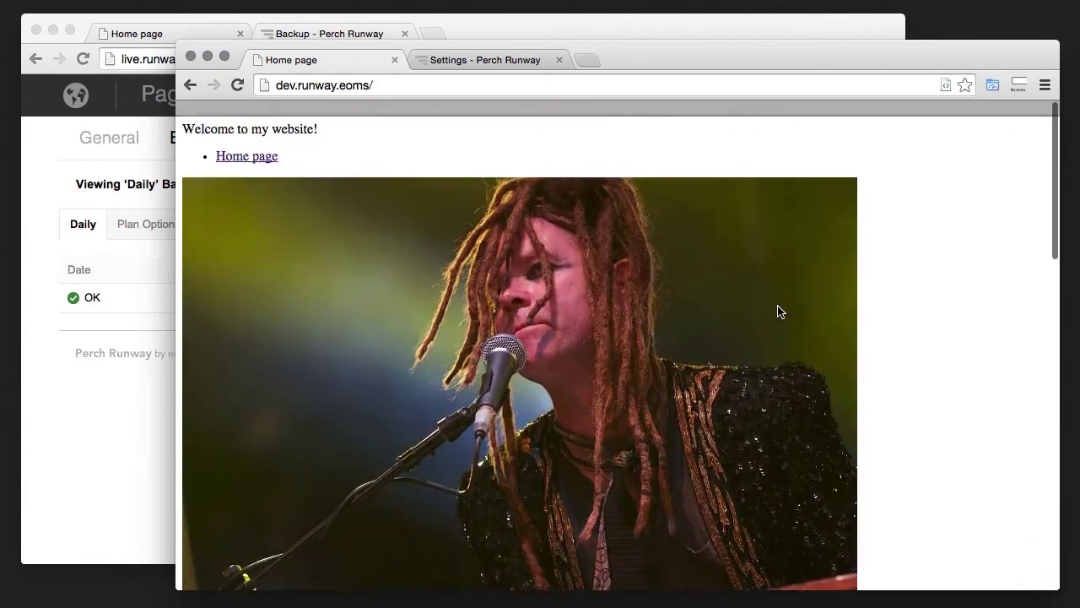